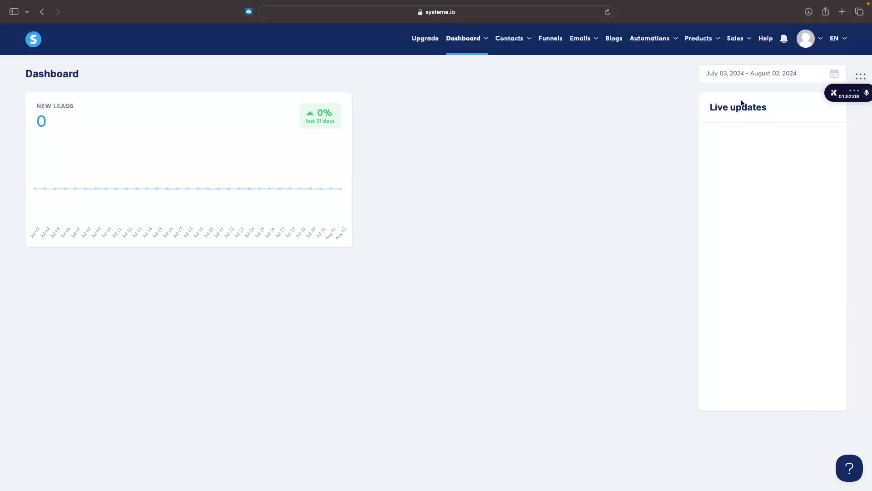
Reveal the profile avatar's account dropdown with Settings, Security and Logout
mouse_move(815, 42)
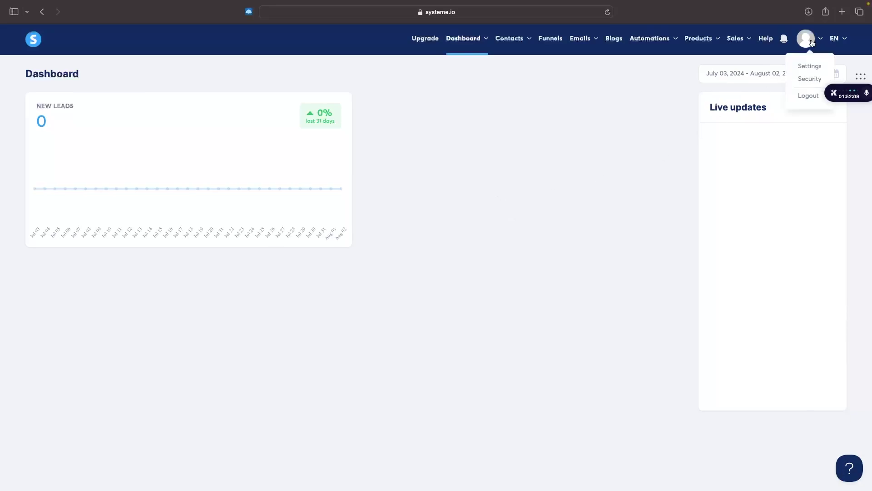
Go to Settings > Custom domains, listing the existing systeme.io subdomain as Ready to use
click(811, 67)
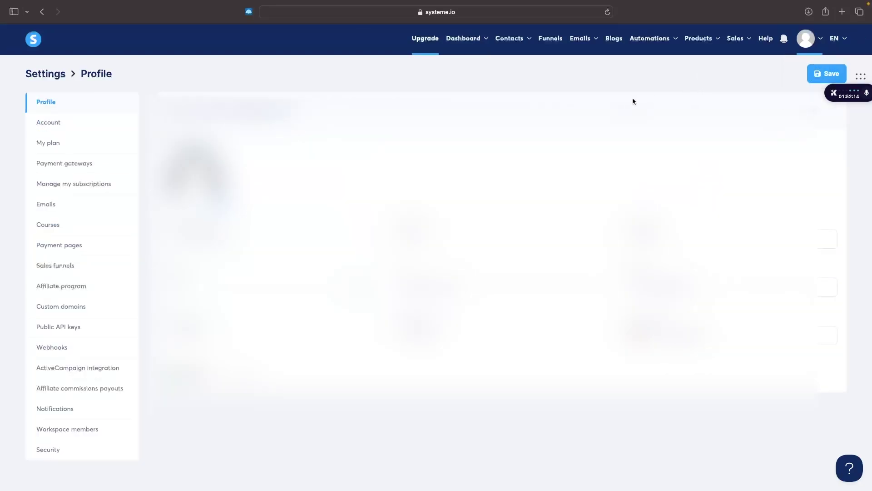
click(52, 313)
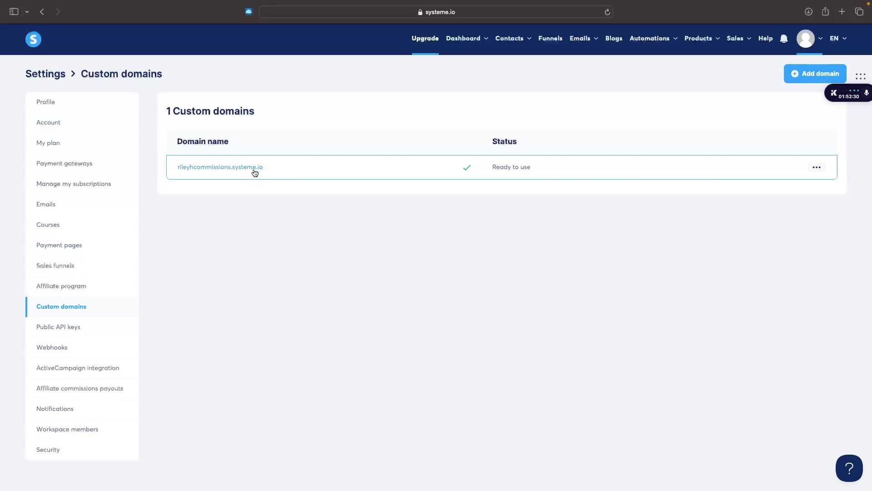
Add the user's www .com domain as a new custom domain, leaving it Pending validation
click(804, 81)
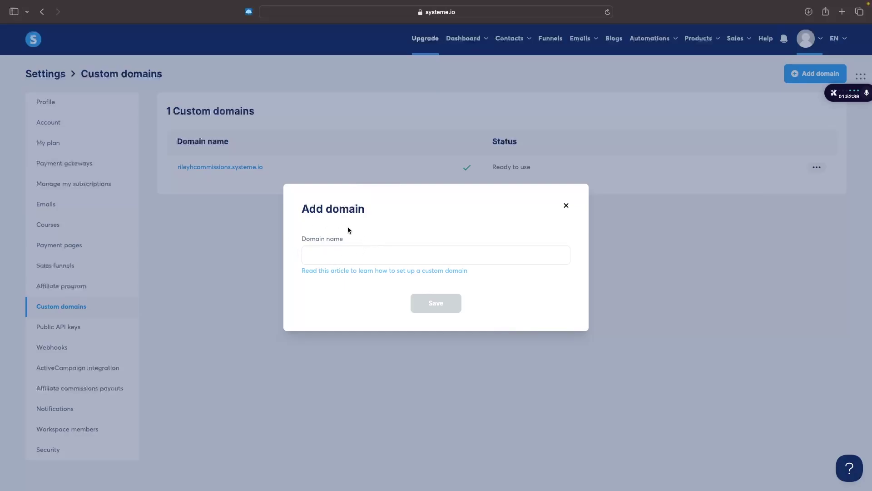
click(318, 251)
text(www.rileyholden.com)
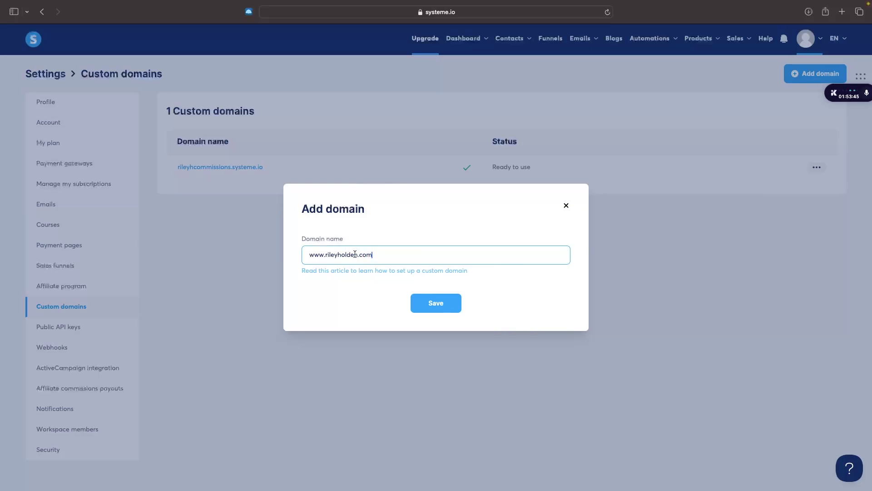
click(451, 311)
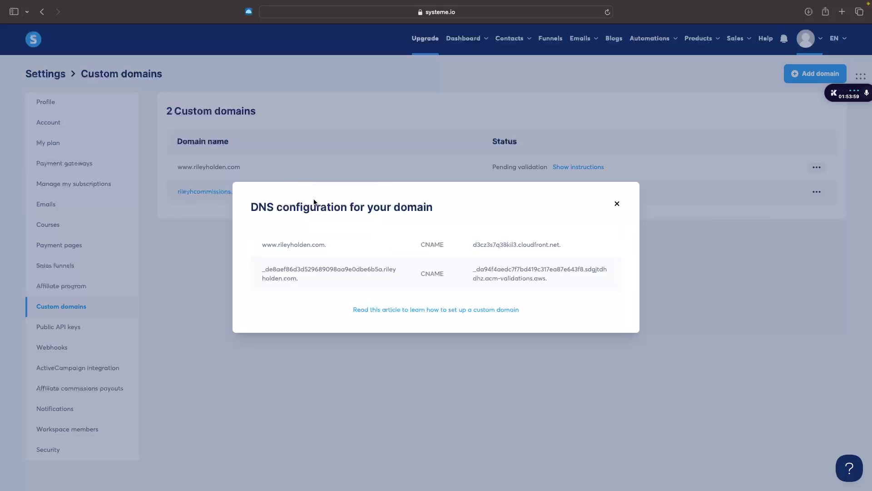
Note the two required CNAME records, then move over to the Namecheap dashboard
drag(249, 206, 445, 204)
click(445, 210)
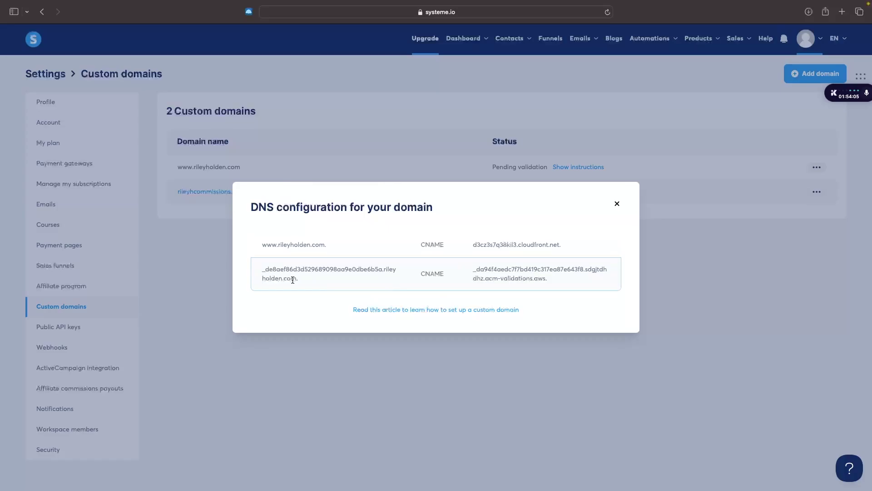
key(ctrl+Left)
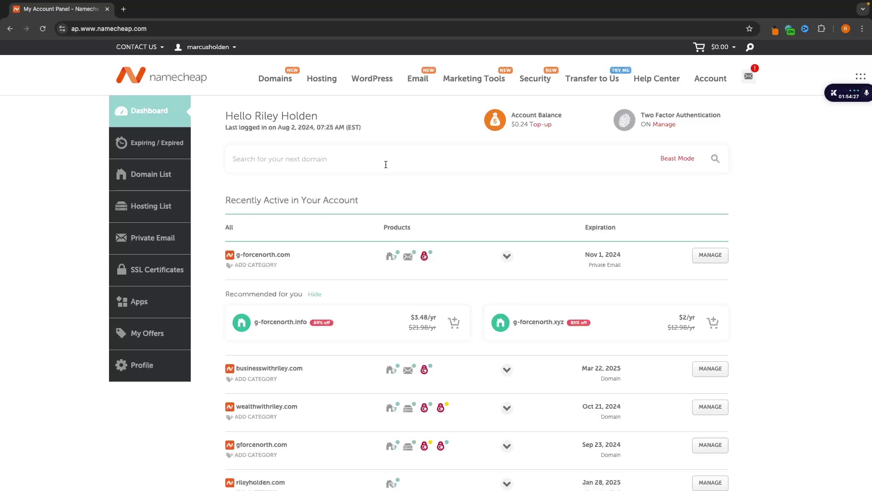
Open the MANAGE page for the .com domain from Namecheap's recently active list
scroll(380, 187, down, 3)
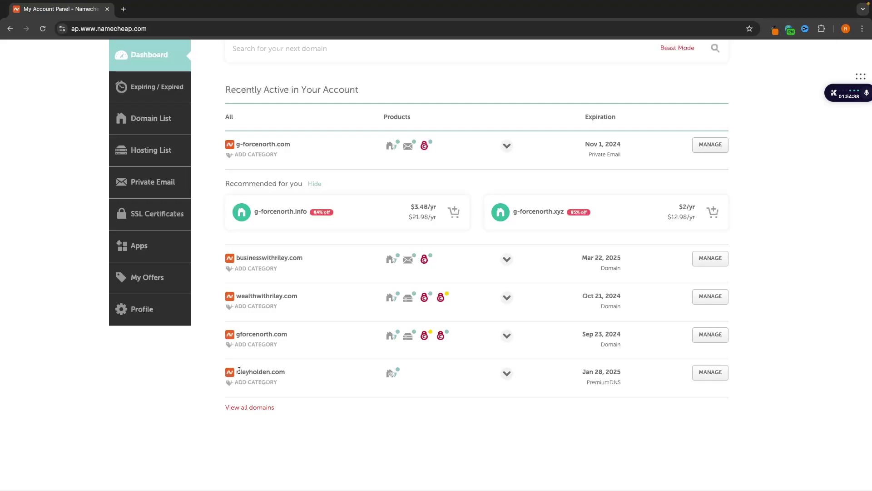
drag(236, 372, 293, 371)
click(300, 372)
click(711, 375)
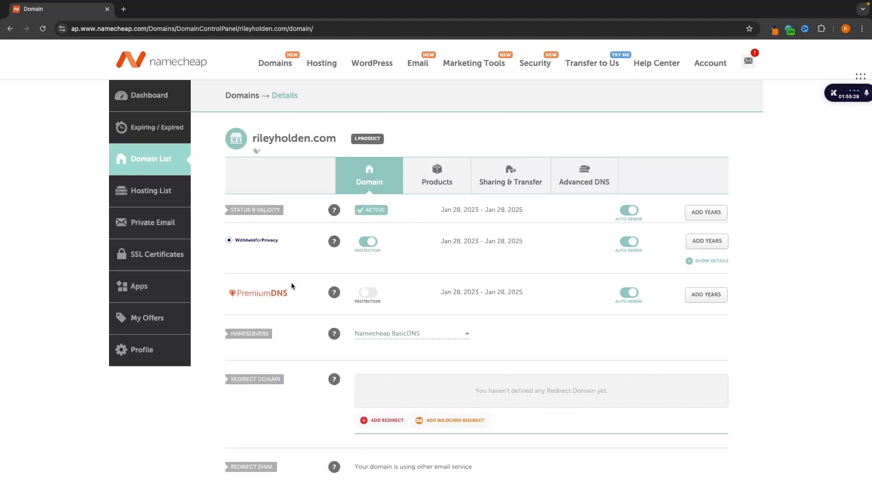
Delete the A record (23.227.38.65) and the old shopify CNAME from Advanced DNS
click(585, 186)
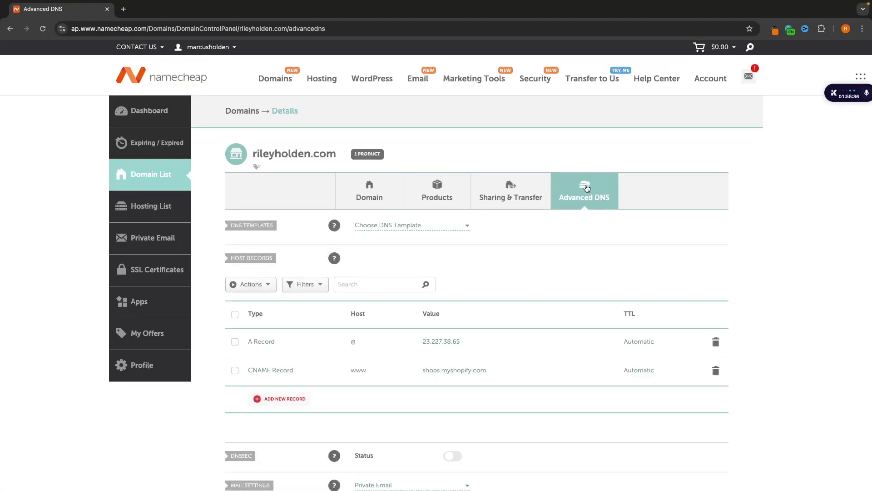
scroll(586, 187, down, 2)
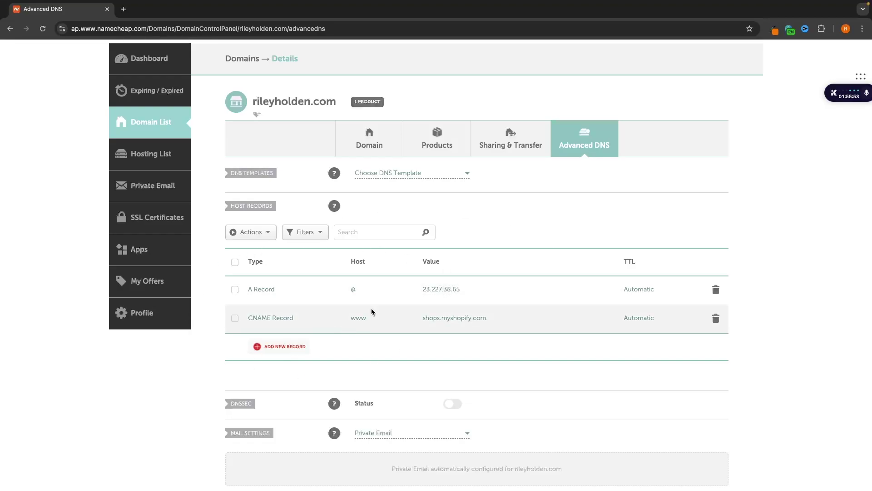
click(717, 290)
click(668, 328)
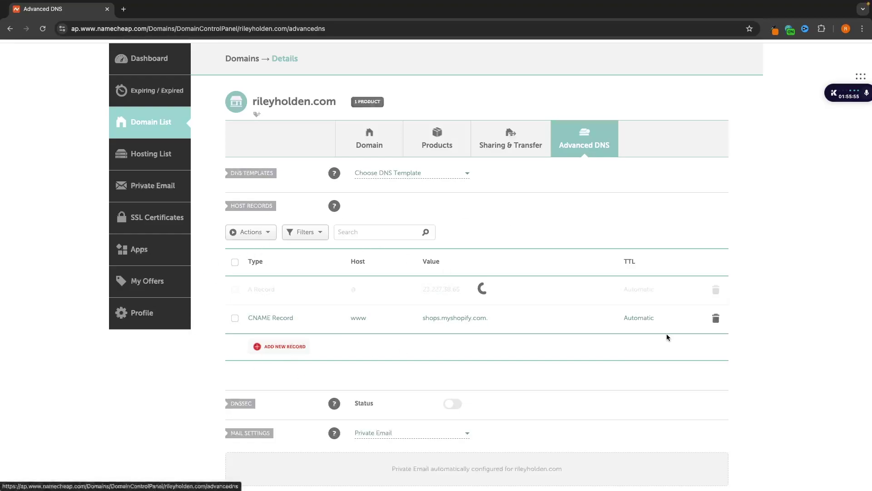
click(717, 289)
click(669, 329)
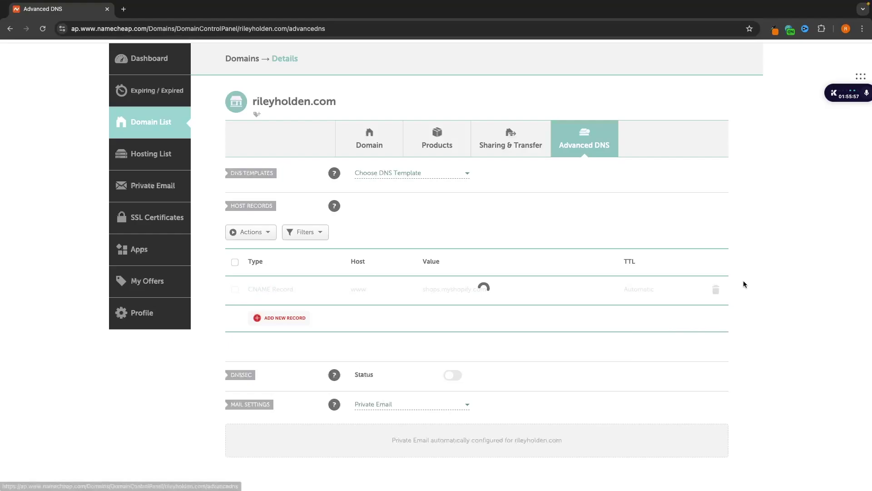
key(ctrl+Right)
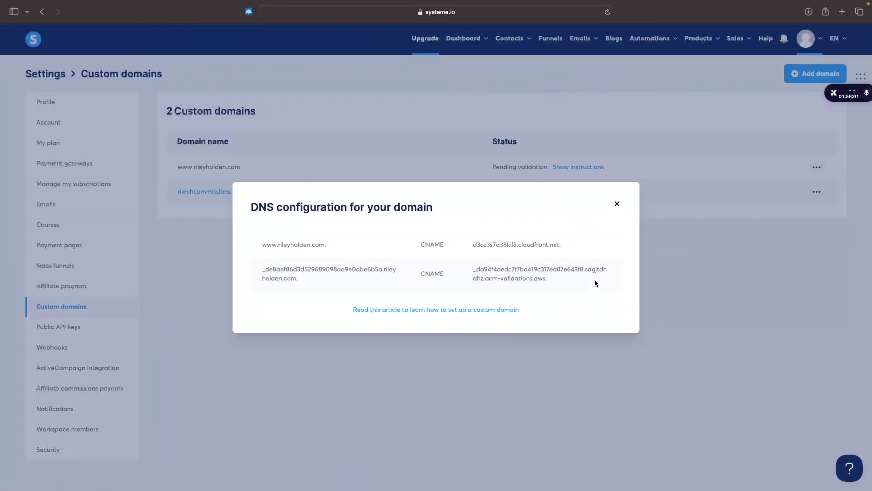
Add a new host record row in Namecheap and set its type to CNAME Record
key(ctrl+Left)
click(279, 320)
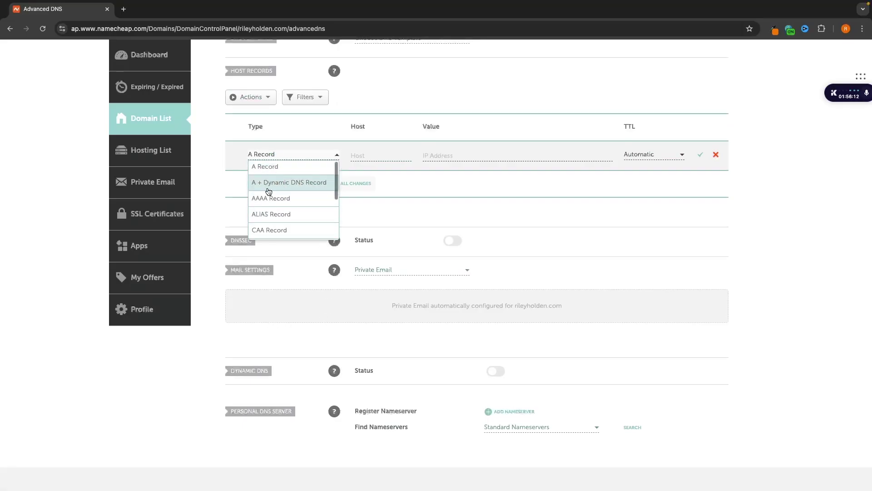
scroll(269, 191, down, 3)
scroll(269, 191, up, 3)
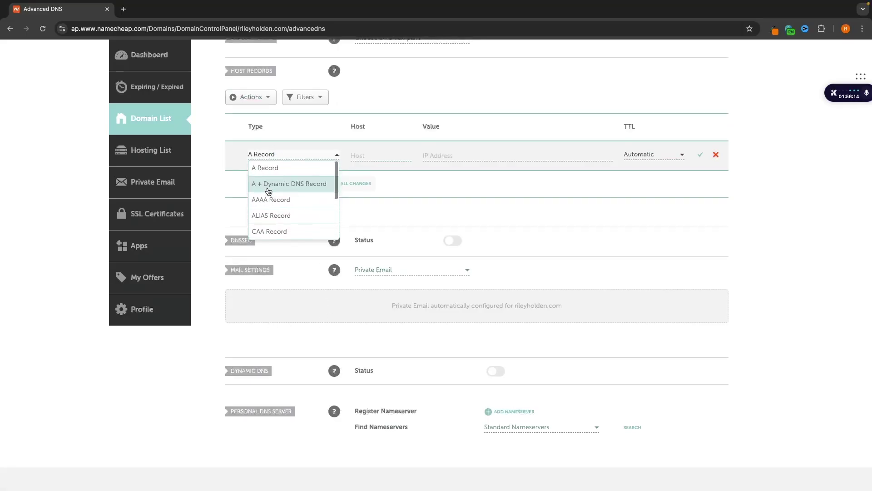
scroll(272, 194, down, 2)
key(ctrl+Right)
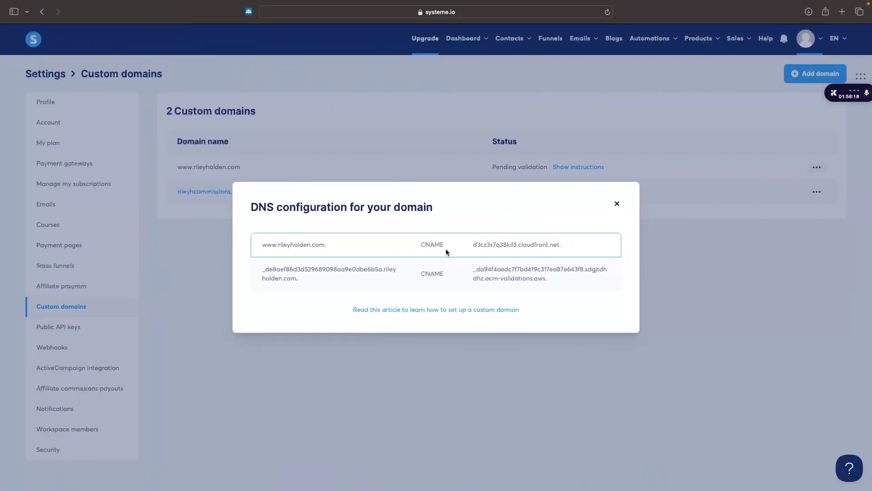
key(ctrl+Left)
click(296, 212)
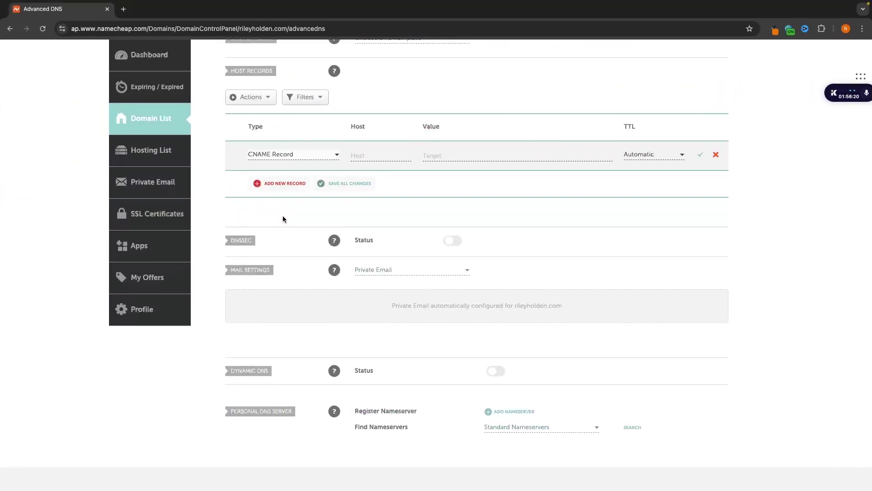
key(ctrl+Right)
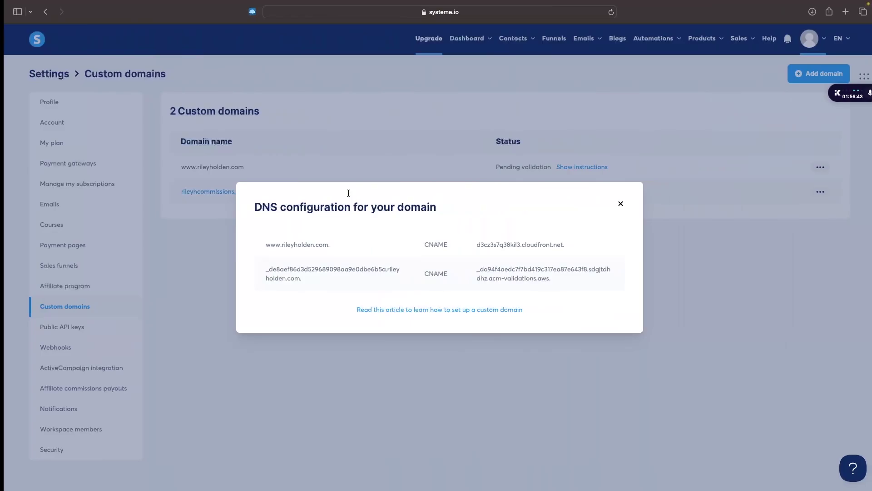
Give the record host www and value d3cz3s7q38kil3.cloudfront.net., then save it
double_click(276, 244)
key(super+c)
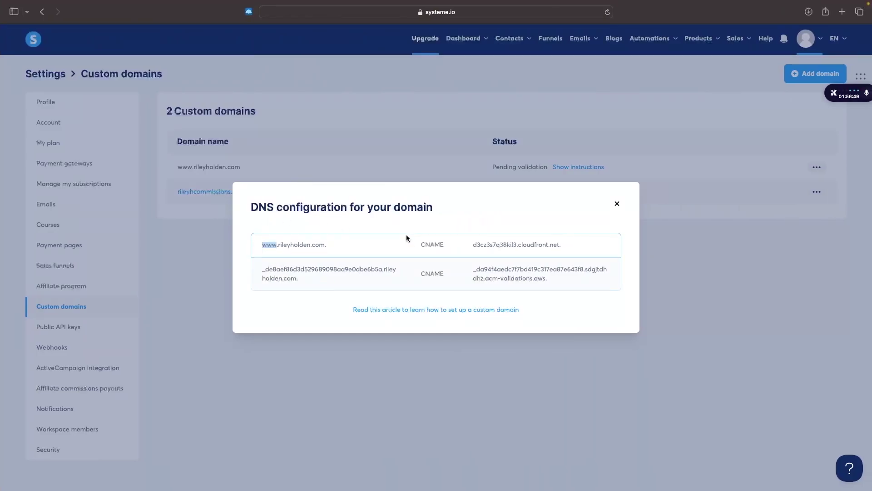
key(ctrl+Right)
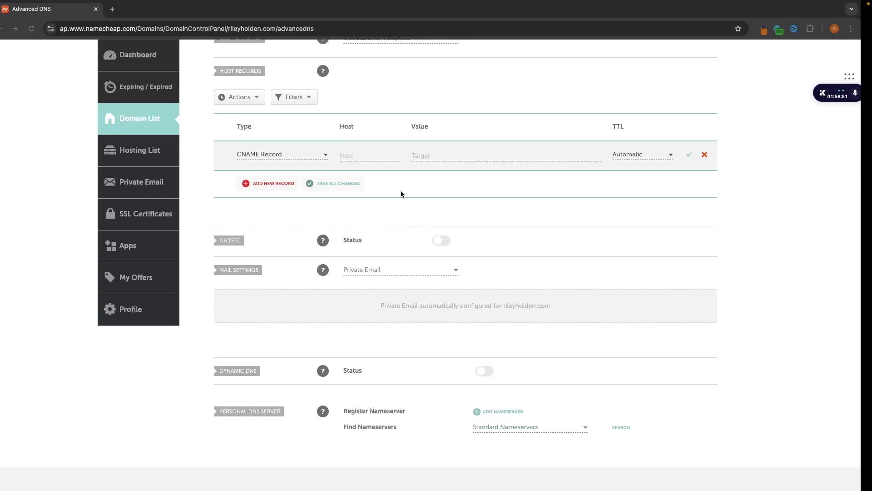
click(381, 155)
key(super+v)
click(444, 156)
key(ctrl+Left)
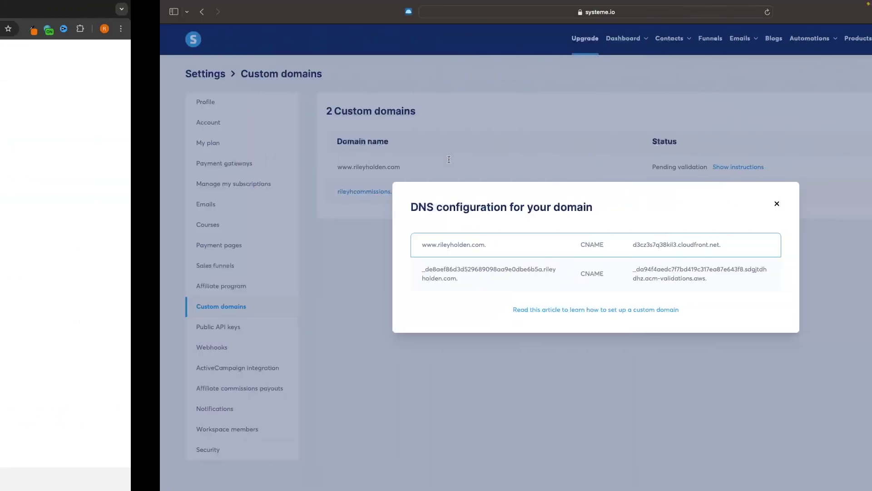
drag(568, 248, 473, 246)
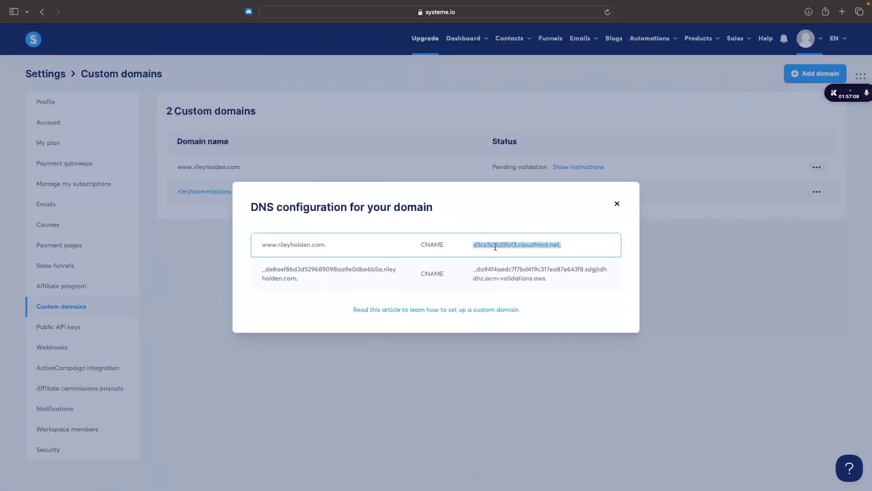
key(super+c)
key(ctrl+Right)
key(super+v)
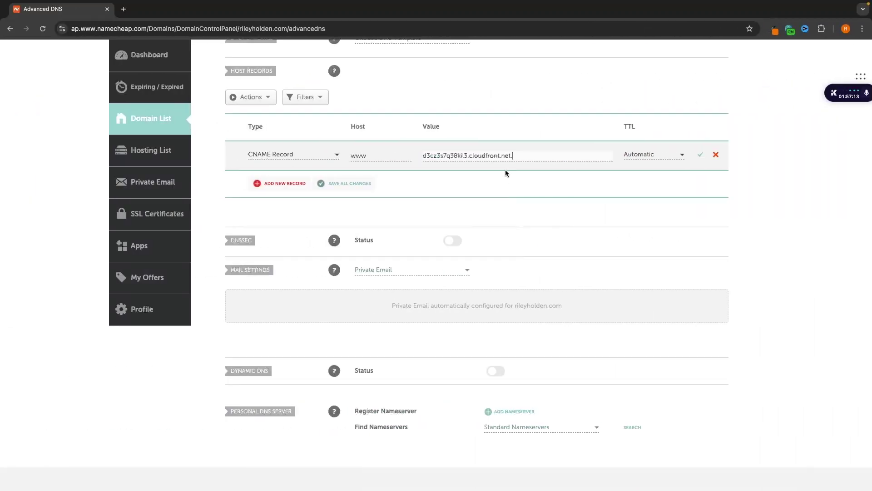
click(700, 155)
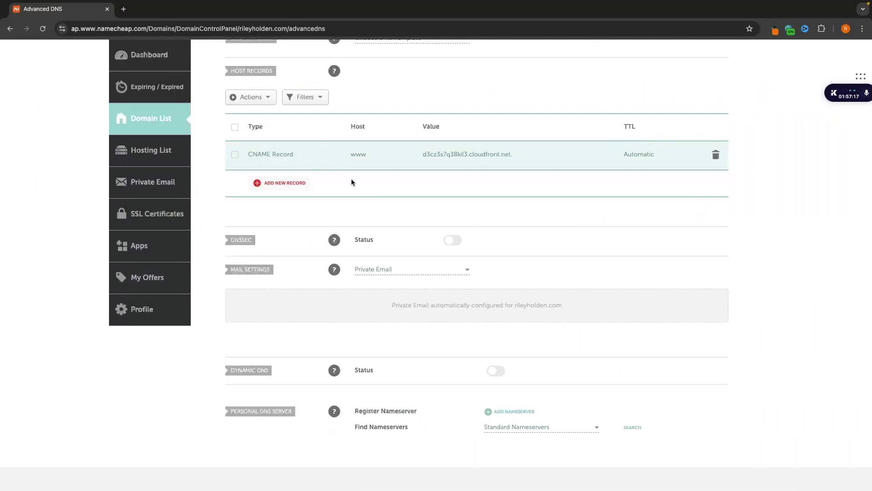
key(ctrl+Left)
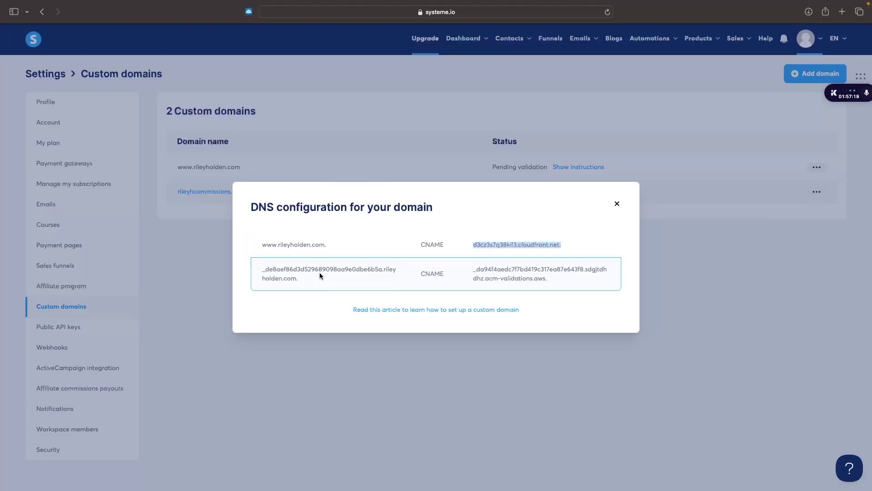
Add another new host record in Namecheap with type CNAME
key(ctrl+Right)
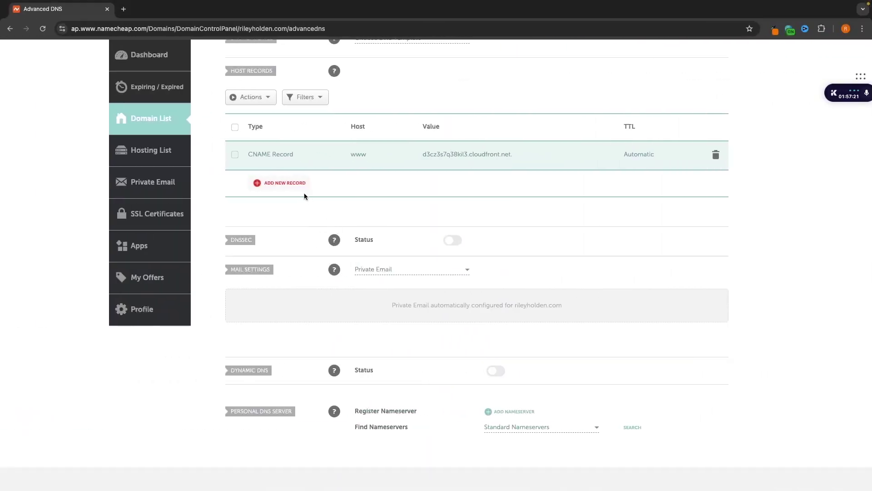
click(282, 184)
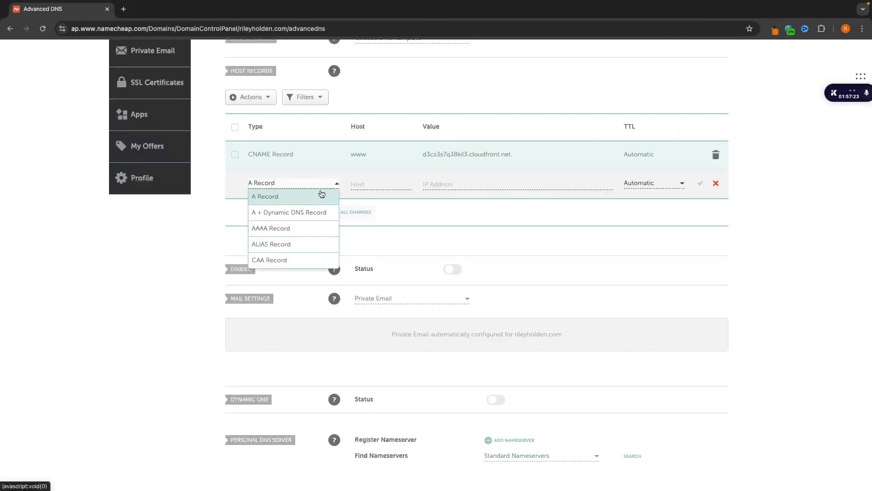
key(ctrl+Left)
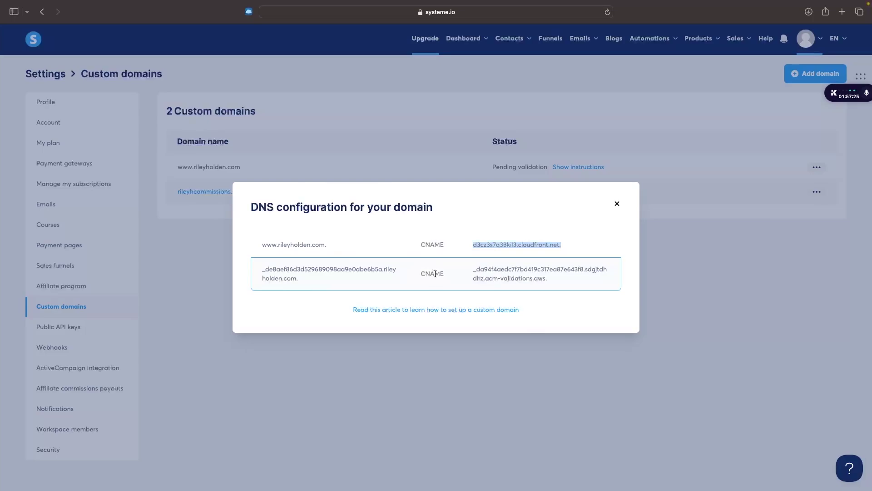
key(ctrl+Right)
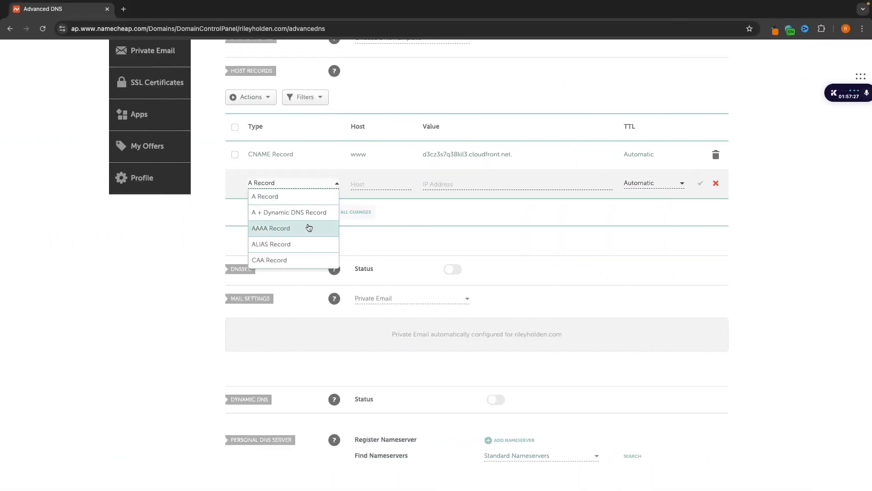
scroll(309, 228, down, 1)
scroll(309, 227, down, 1)
click(294, 225)
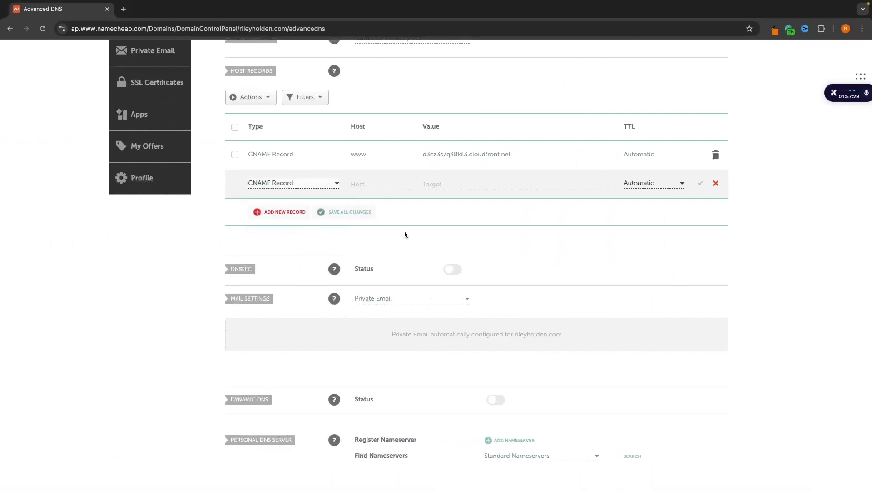
Copy systeme.io's validation host and acm-validations.aws target into the record and save it
key(ctrl+Left)
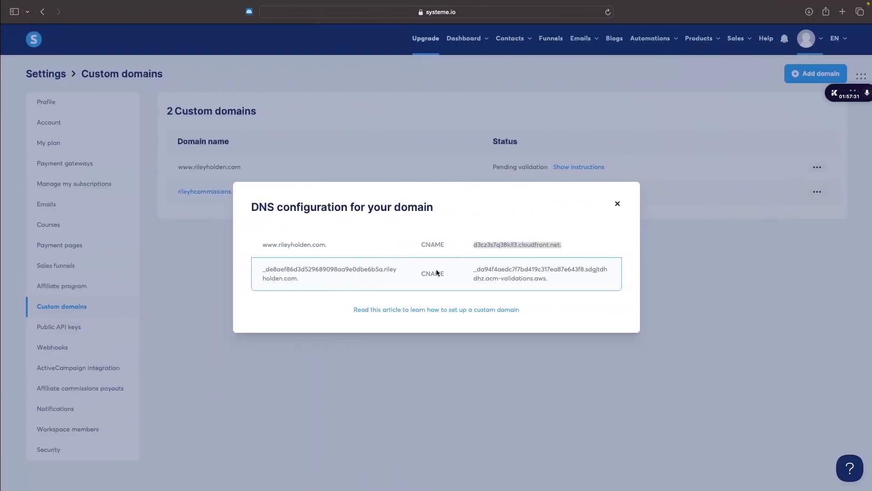
drag(297, 278, 249, 267)
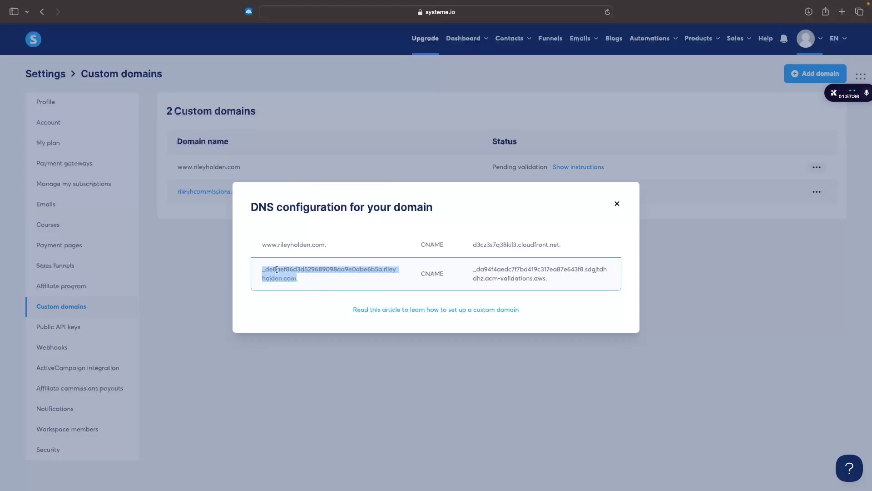
key(ctrl+Right)
click(373, 184)
key(ctrl+v)
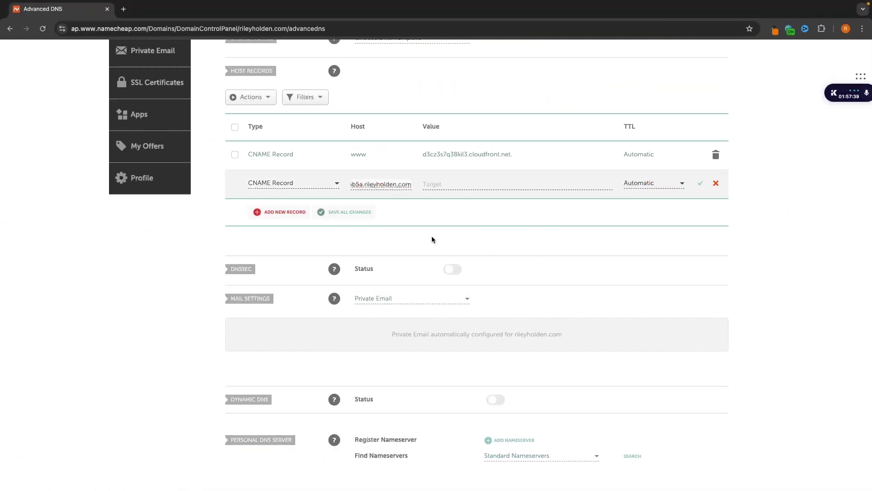
key(ctrl+Right)
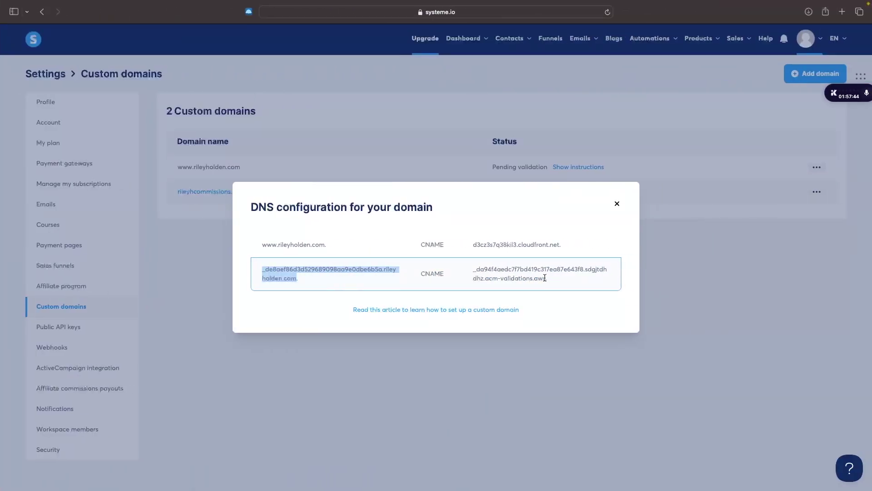
drag(544, 278, 464, 261)
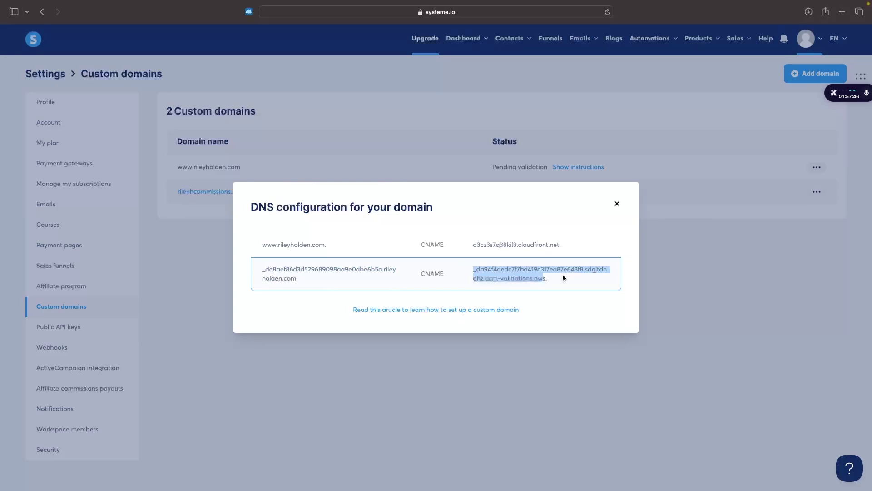
click(545, 277)
drag(543, 277, 474, 263)
key(ctrl+Left)
key(ctrl+v)
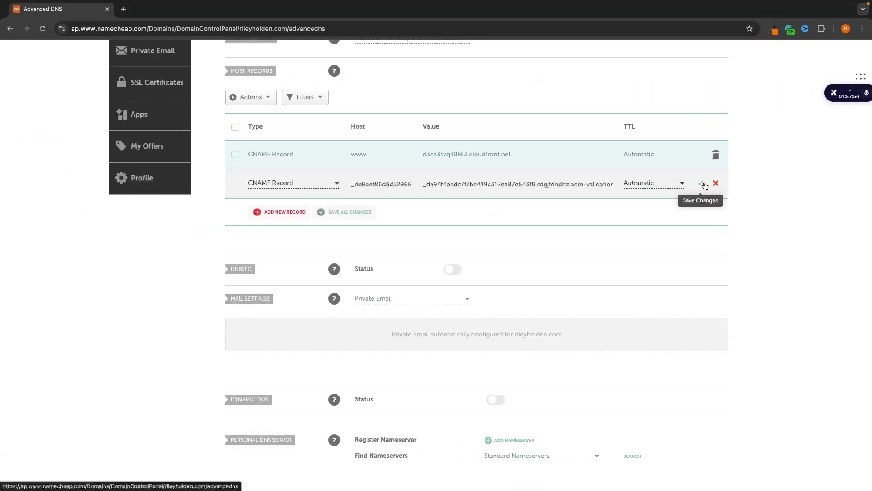
click(701, 183)
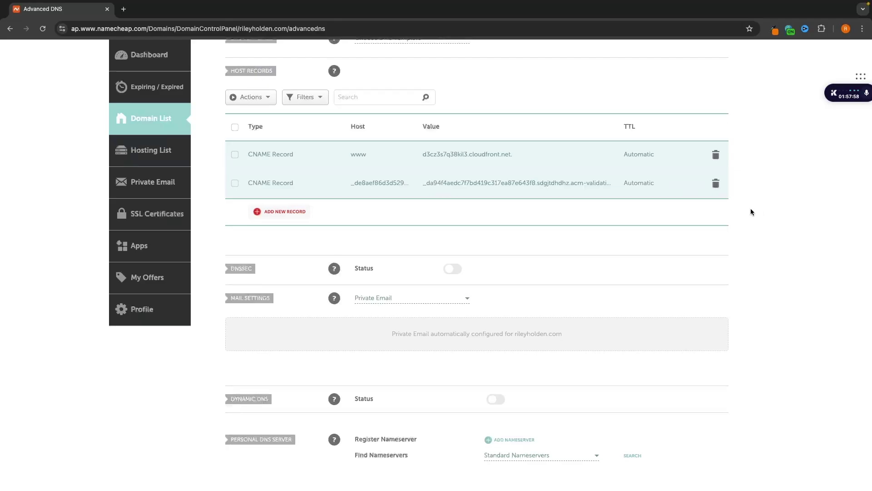
Reopen the www domain's instructions and scroll the help article to step 2.3 with dnschecker.org
scroll(751, 208, up, 1)
key(ctrl+Right)
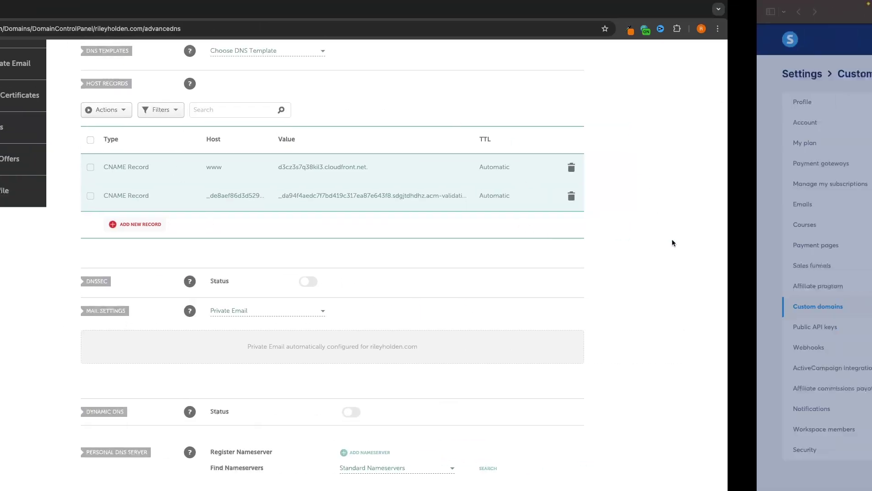
click(617, 205)
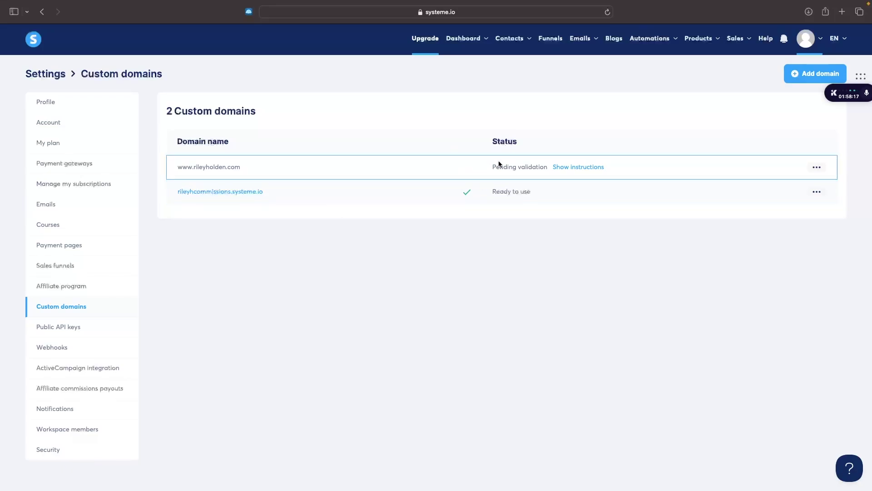
click(583, 168)
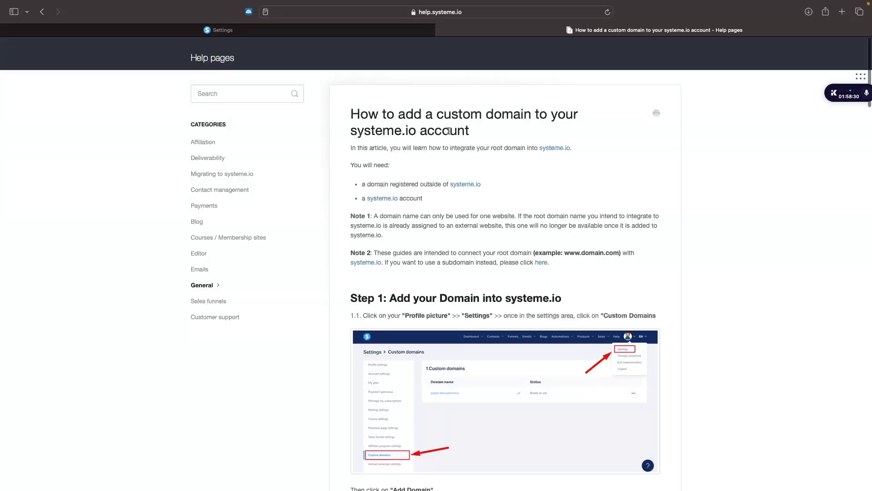
scroll(559, 181, down, 20)
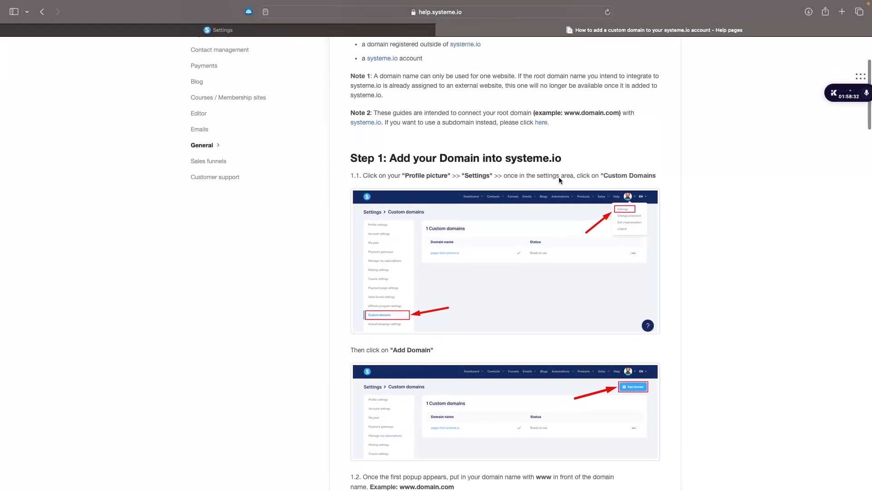
scroll(560, 180, down, 10)
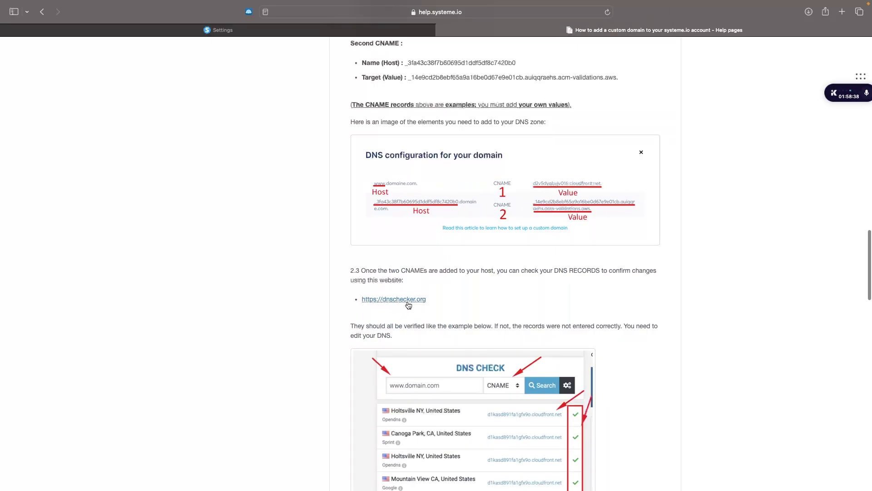
Run a dnschecker.org propagation check on the user's www domain, accepting the privacy notice first
click(408, 301)
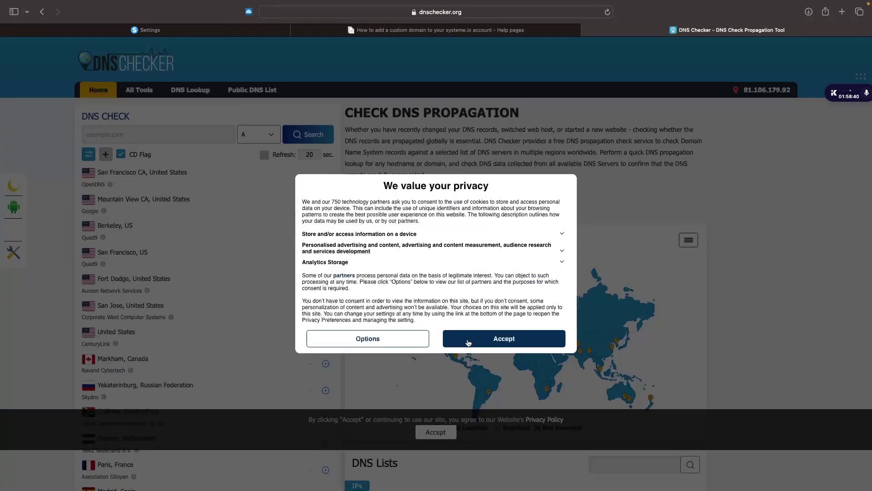
click(469, 343)
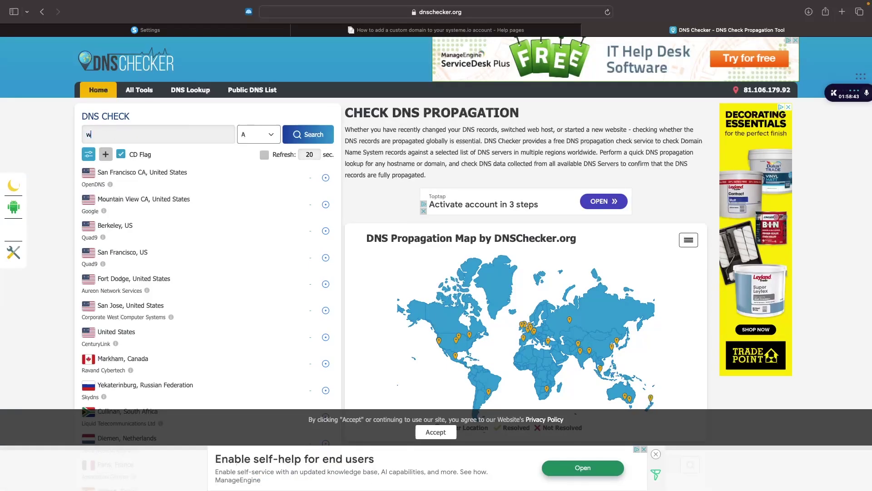
text(riley)
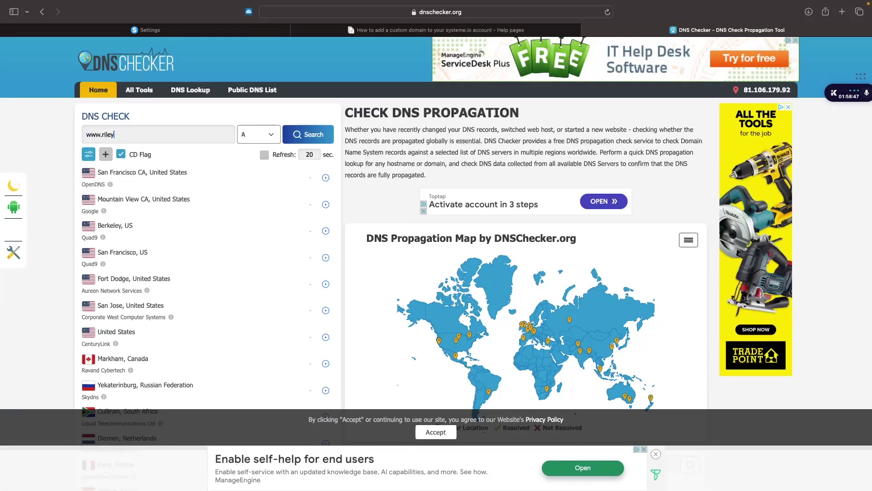
text(holden.com)
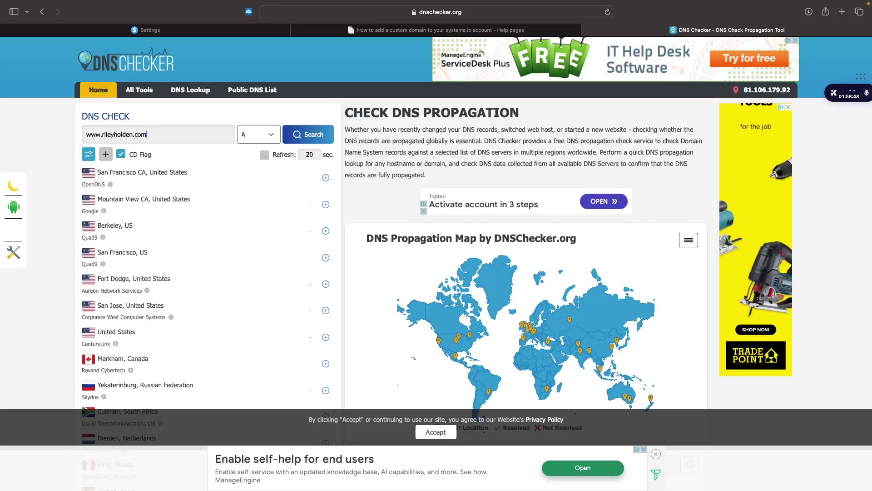
key(Return)
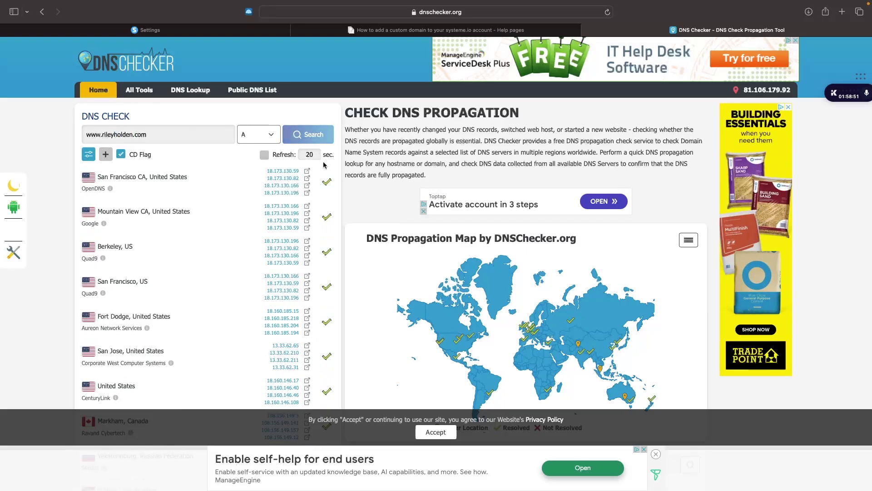
scroll(460, 308, down, 2)
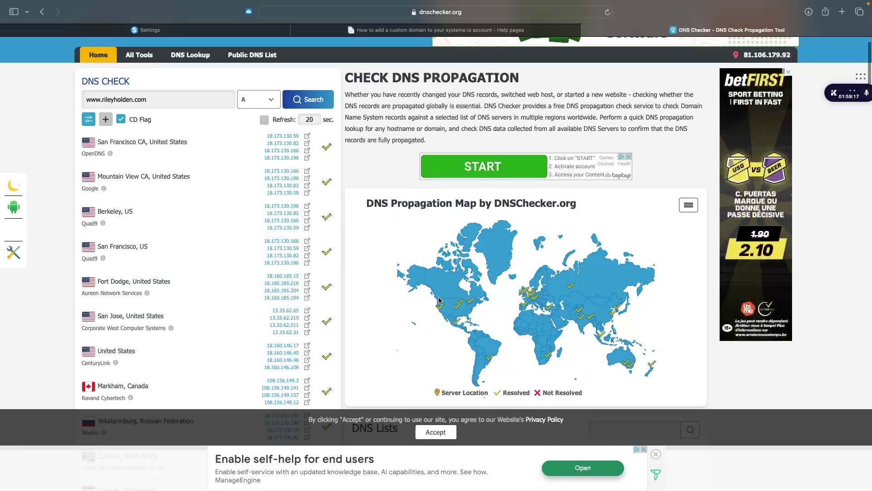
mouse_move(458, 311)
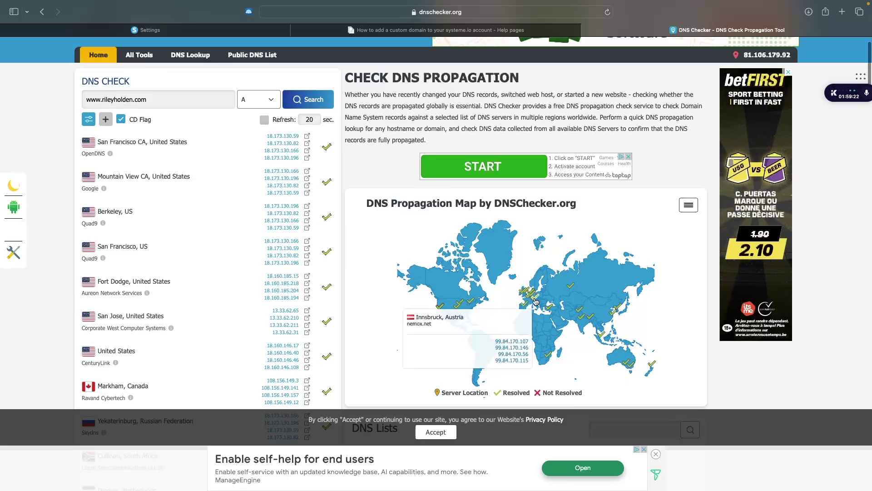
Close the DNS Checker and help article tabs and dismiss the DNS configuration instructions dialog
click(588, 29)
click(441, 30)
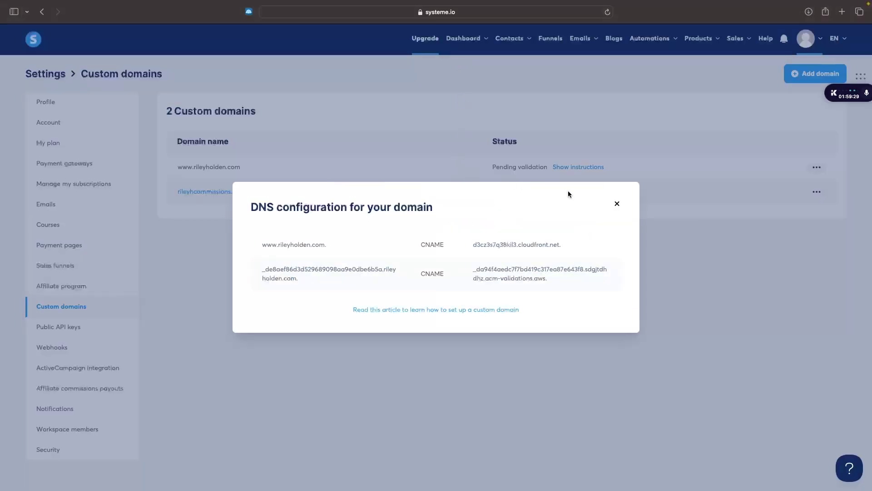
click(617, 204)
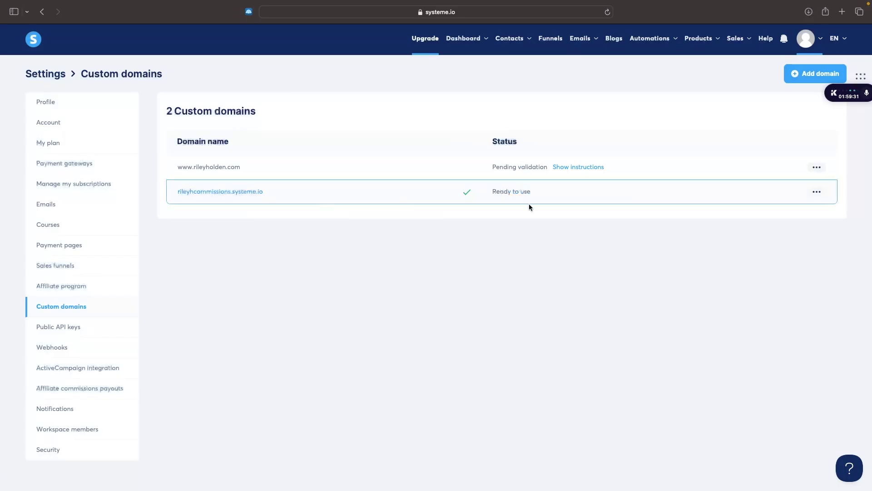